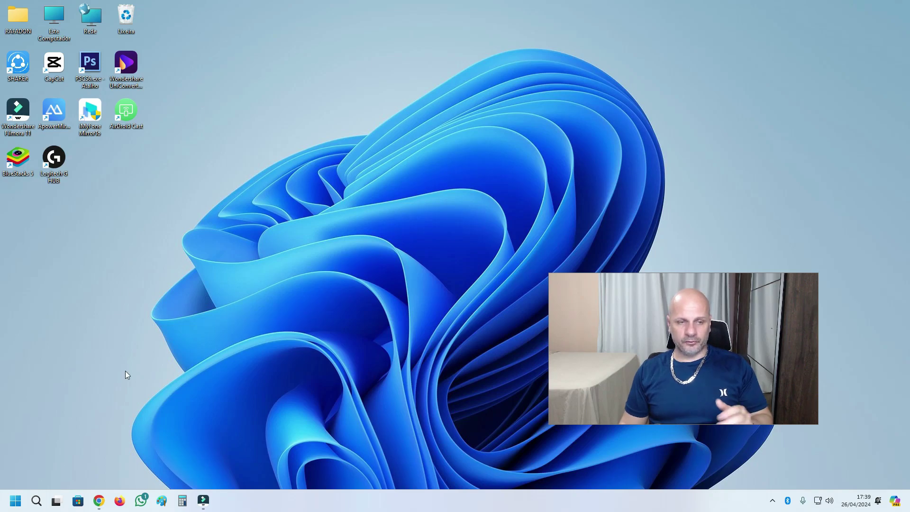
- Switch to Chrome, open the AirDroid user center and view the AirDroid Cast subscription plan
{"action": "left_click", "coordinate": [100, 502]}
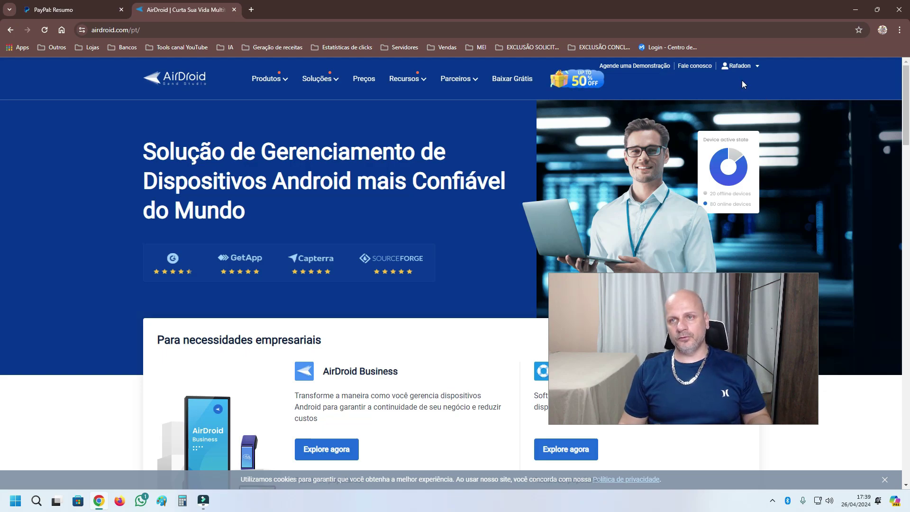
{"action": "mouse_move", "coordinate": [739, 66]}
{"action": "left_click", "coordinate": [740, 94]}
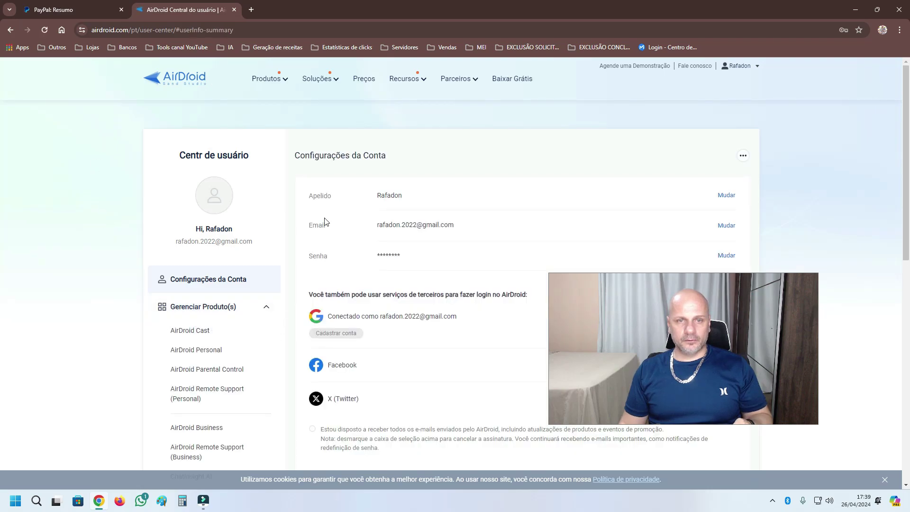
{"action": "left_click", "coordinate": [190, 336]}
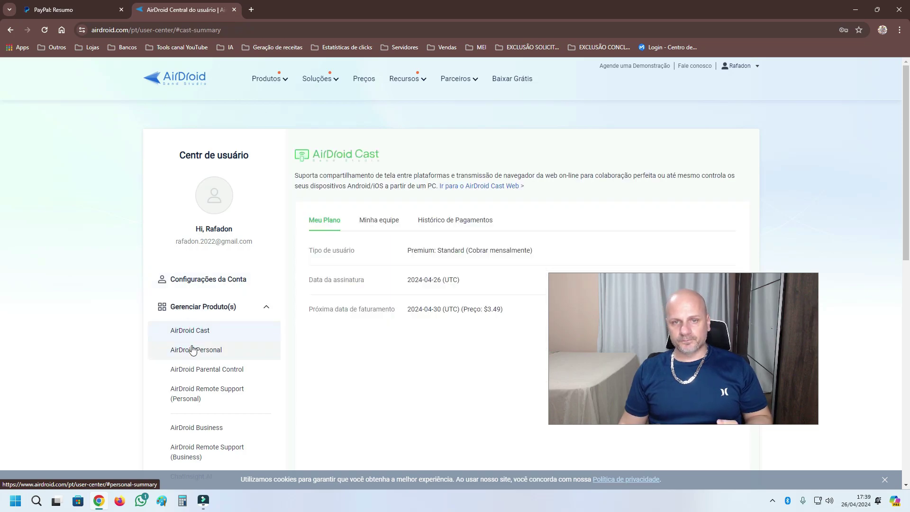
{"action": "scroll", "coordinate": [482, 339], "scroll_direction": "down", "scroll_amount": 1}
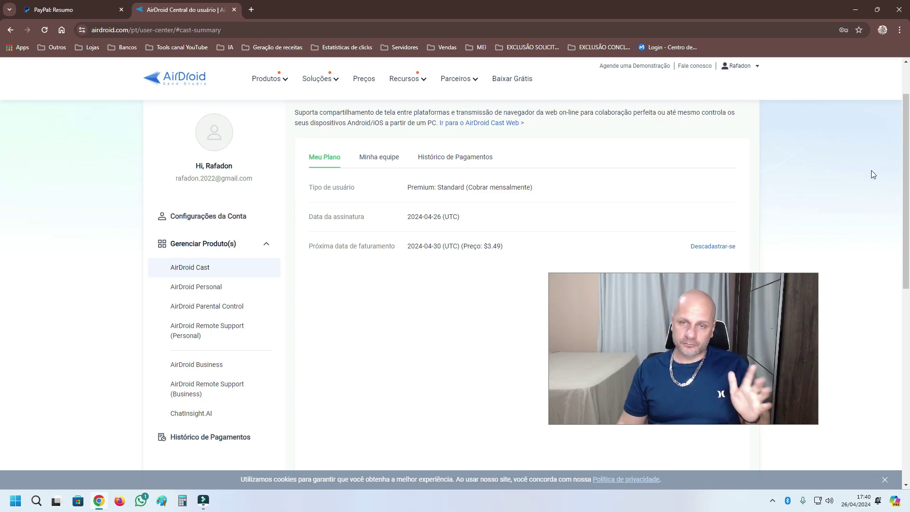
- Switch to PayPal and view the recurring payment settings for the R$ 2,99 Google Brasil Pagamentos transaction
{"action": "left_click", "coordinate": [85, 10]}
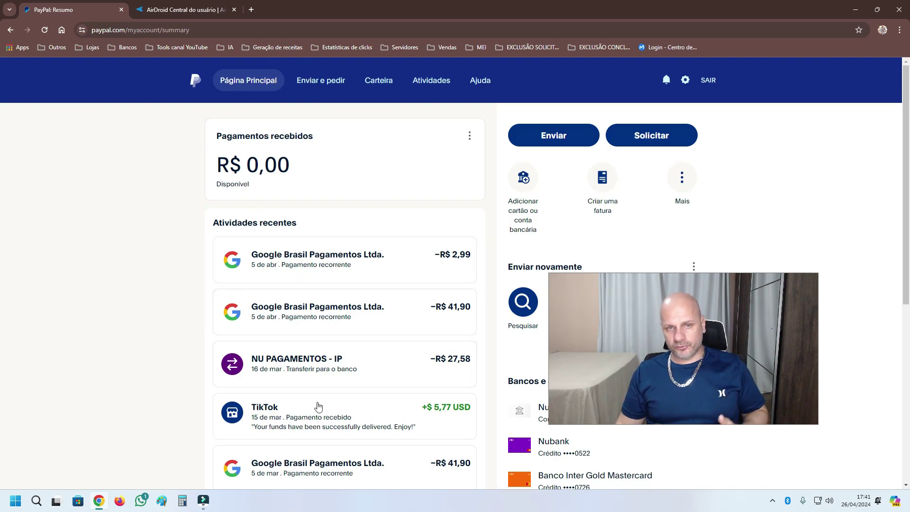
{"action": "left_click", "coordinate": [324, 264]}
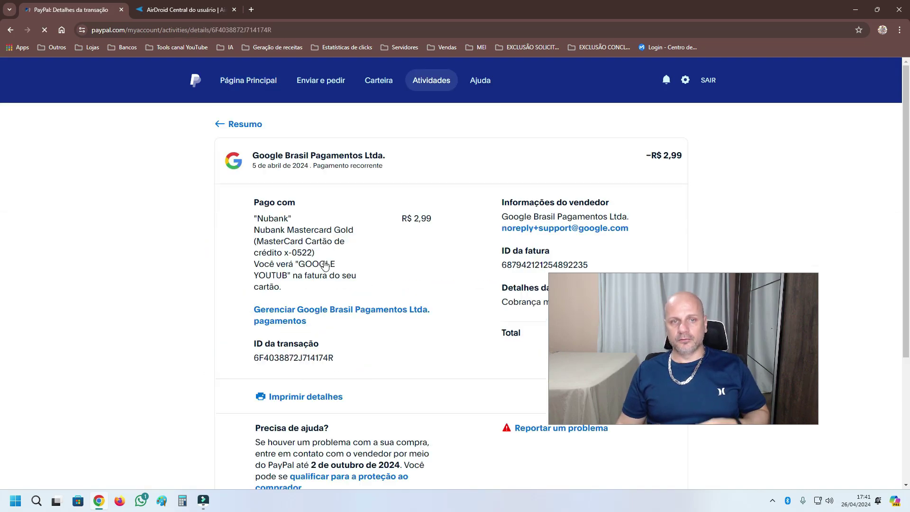
{"action": "left_click", "coordinate": [302, 321]}
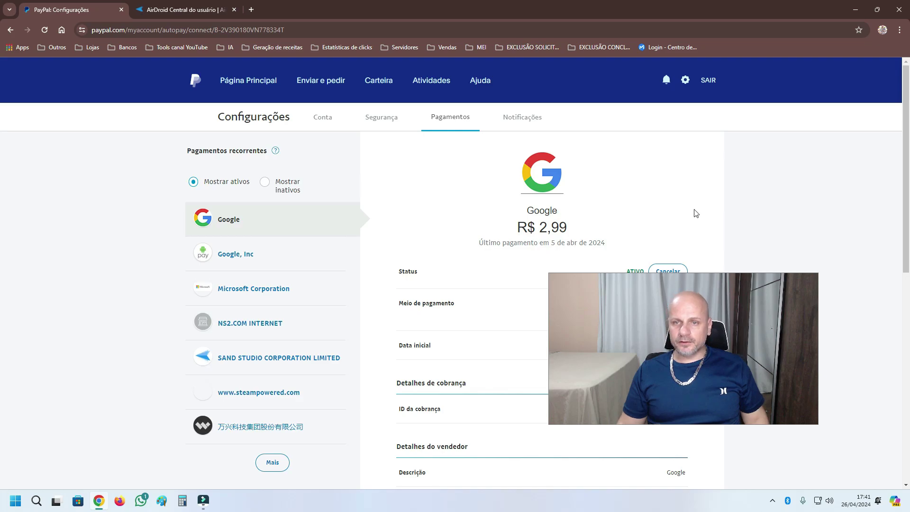
{"action": "left_click_drag", "start_coordinate": [907, 177], "coordinate": [907, 185]}
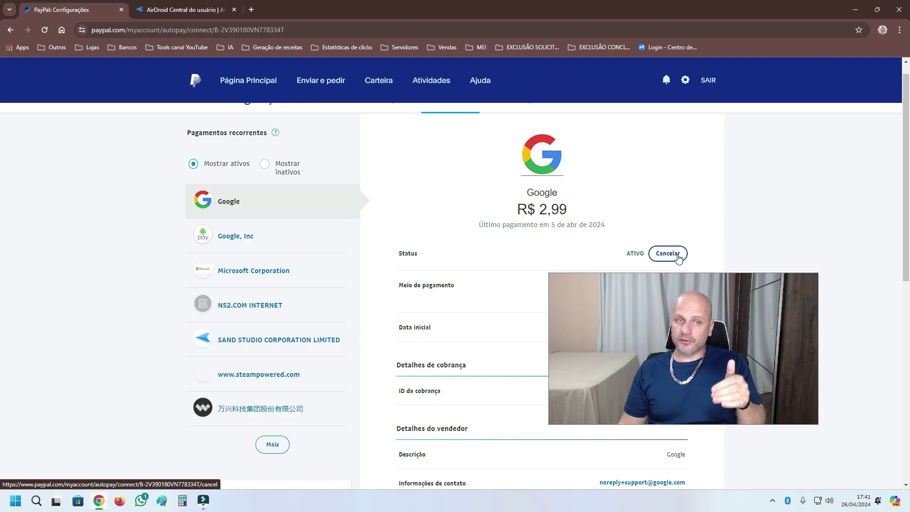
- Review the full list of PayPal activities from the account summary, and return to the main page
{"action": "left_click", "coordinate": [197, 84]}
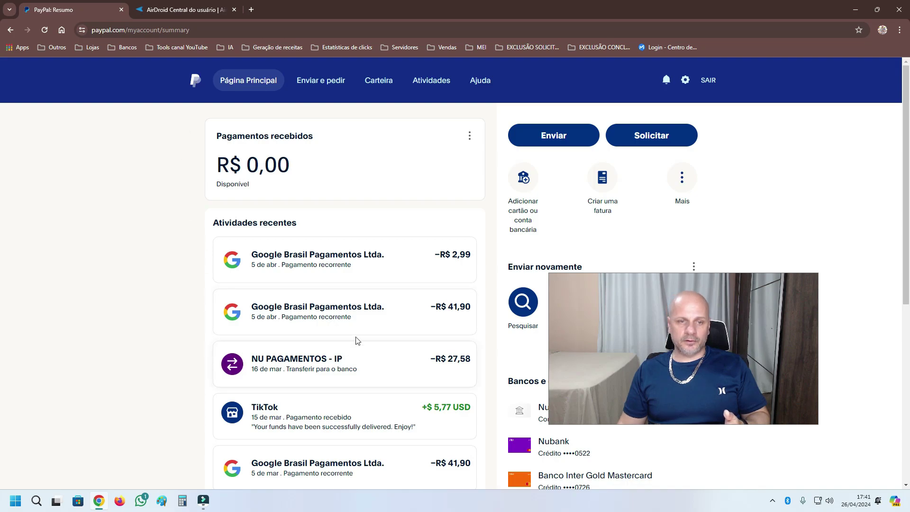
{"action": "scroll", "coordinate": [363, 328], "scroll_direction": "down", "scroll_amount": 5}
{"action": "scroll", "coordinate": [363, 328], "scroll_direction": "down", "scroll_amount": 2}
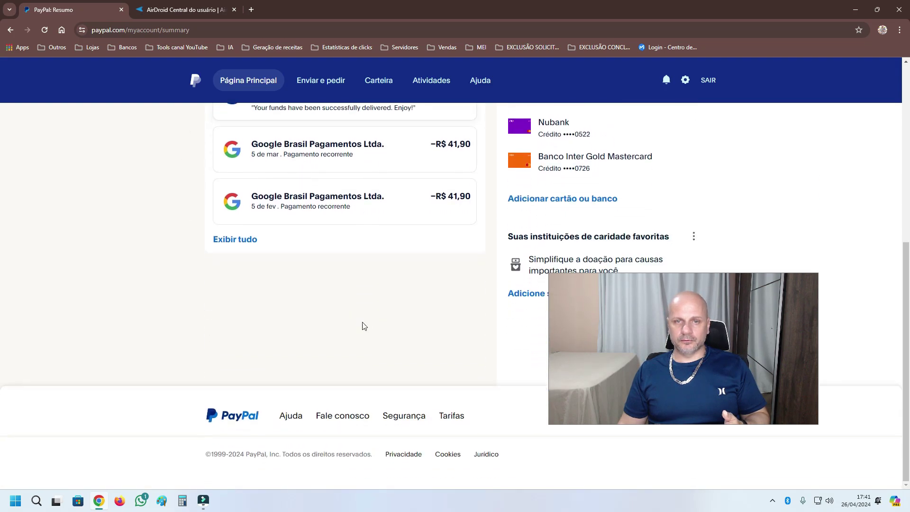
{"action": "left_click", "coordinate": [230, 242]}
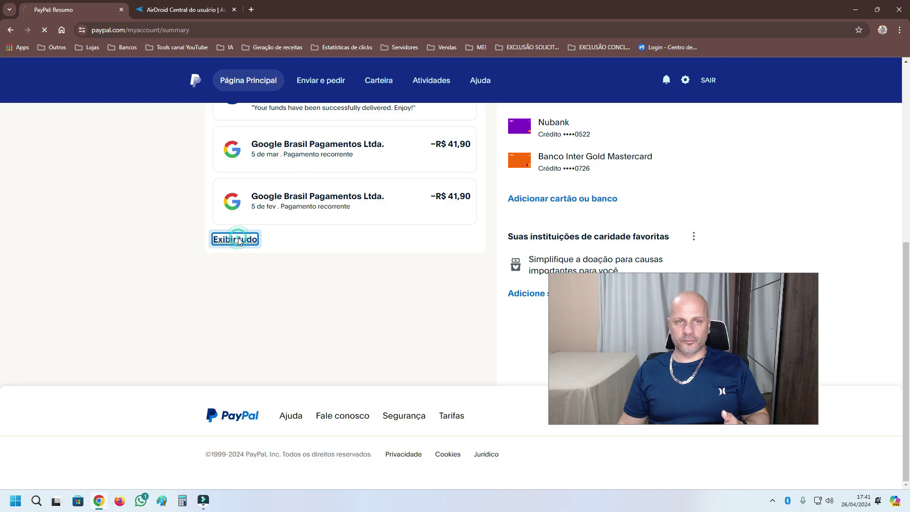
{"action": "scroll", "coordinate": [340, 276], "scroll_direction": "down", "scroll_amount": 5}
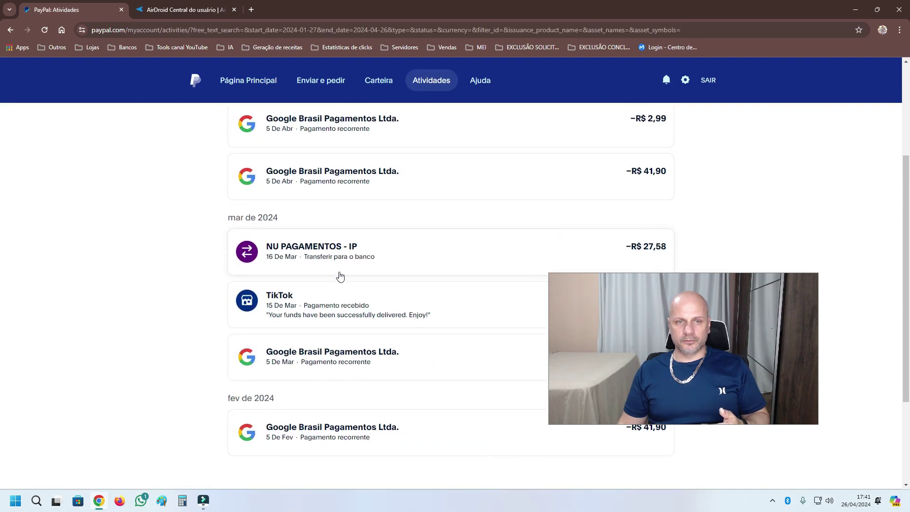
{"action": "scroll", "coordinate": [341, 278], "scroll_direction": "up", "scroll_amount": 5}
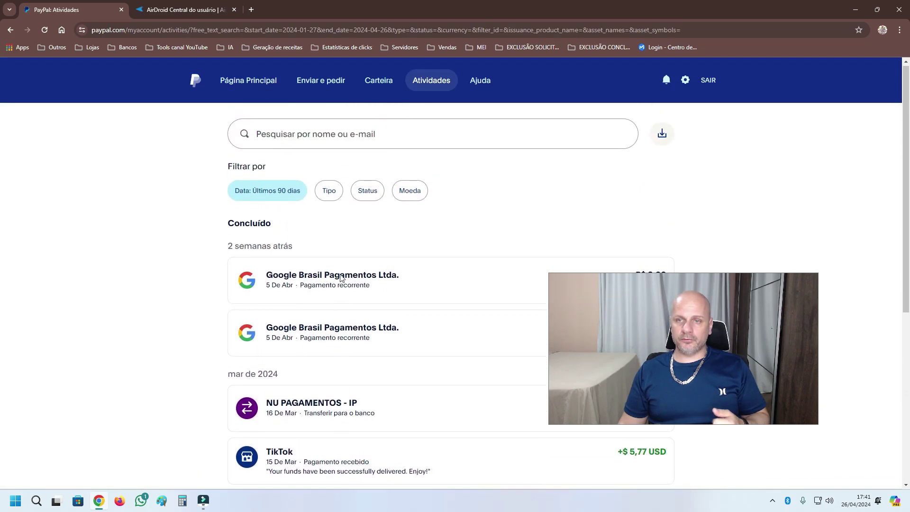
{"action": "left_click", "coordinate": [200, 80]}
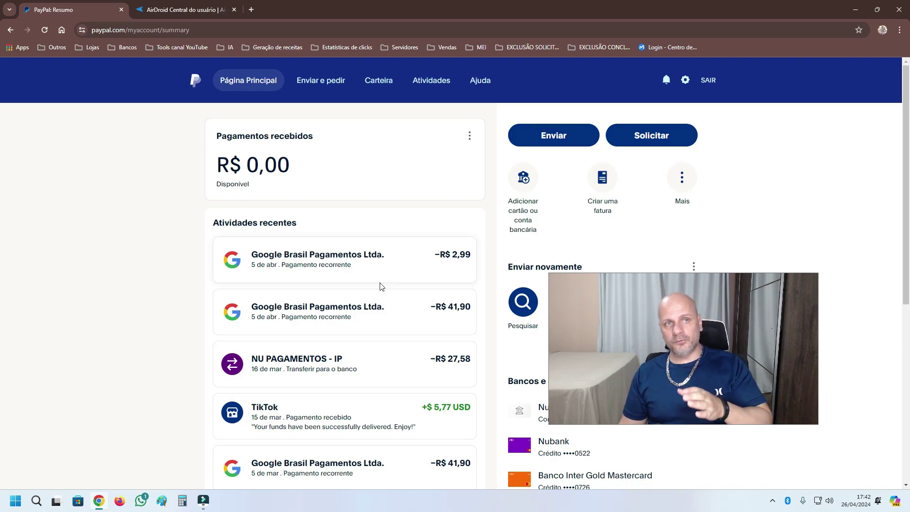
{"action": "left_click", "coordinate": [219, 30]}
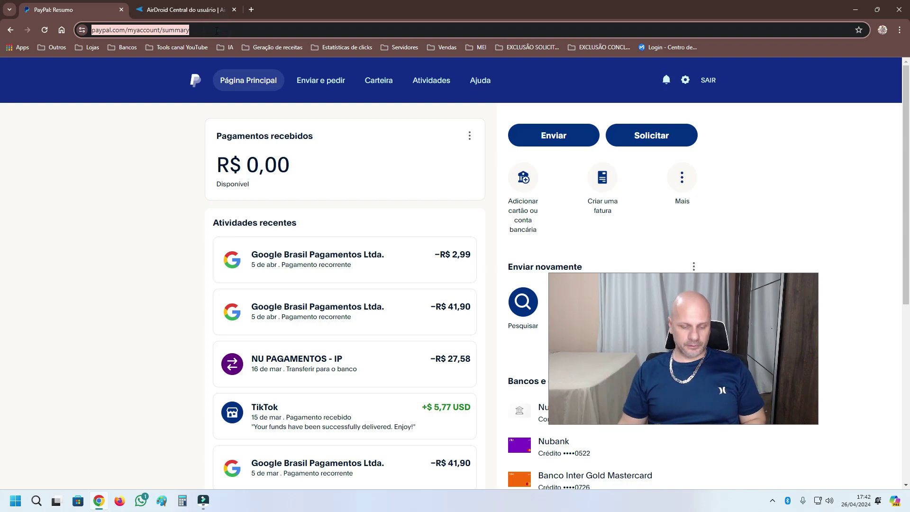
{"action": "type", "text": "https://www.paypal.com/myaccount/autopay/"}
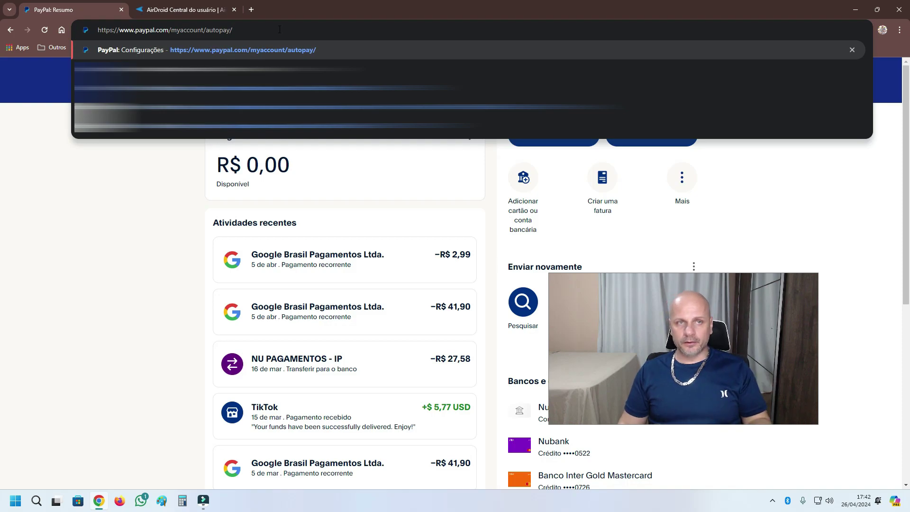
{"action": "key", "text": "Return"}
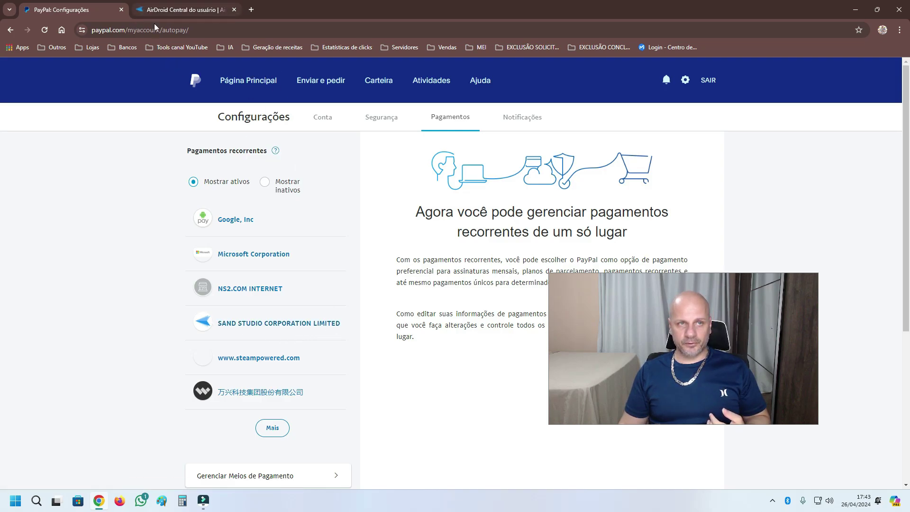
{"action": "left_click", "coordinate": [279, 326]}
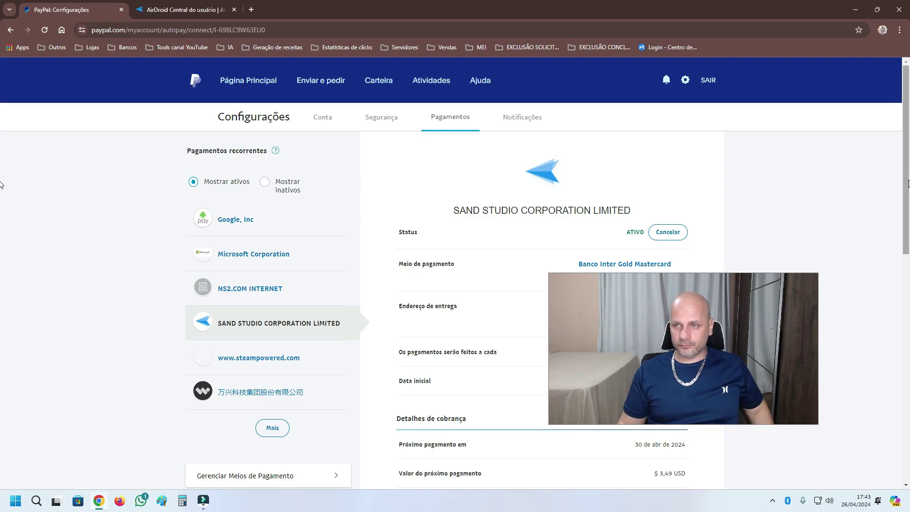
{"action": "left_click_drag", "start_coordinate": [694, 344], "coordinate": [704, 290]}
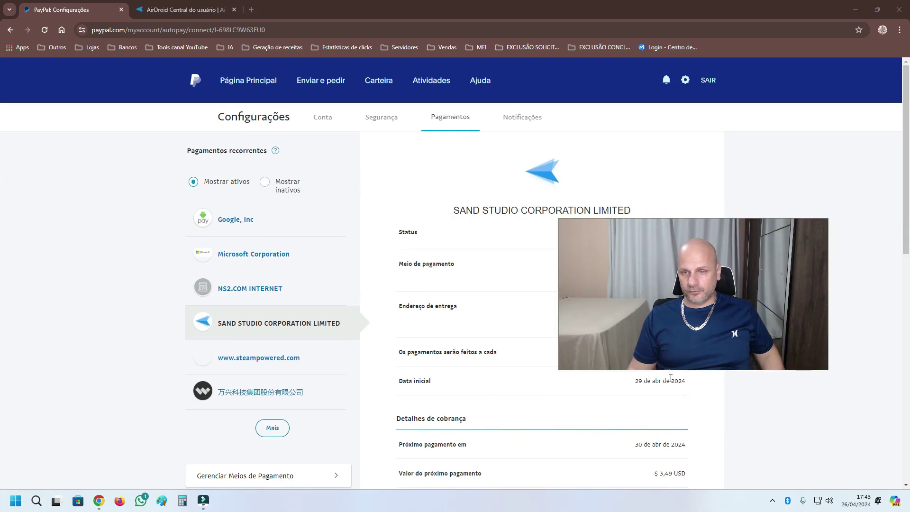
{"action": "left_click_drag", "start_coordinate": [714, 275], "coordinate": [700, 326]}
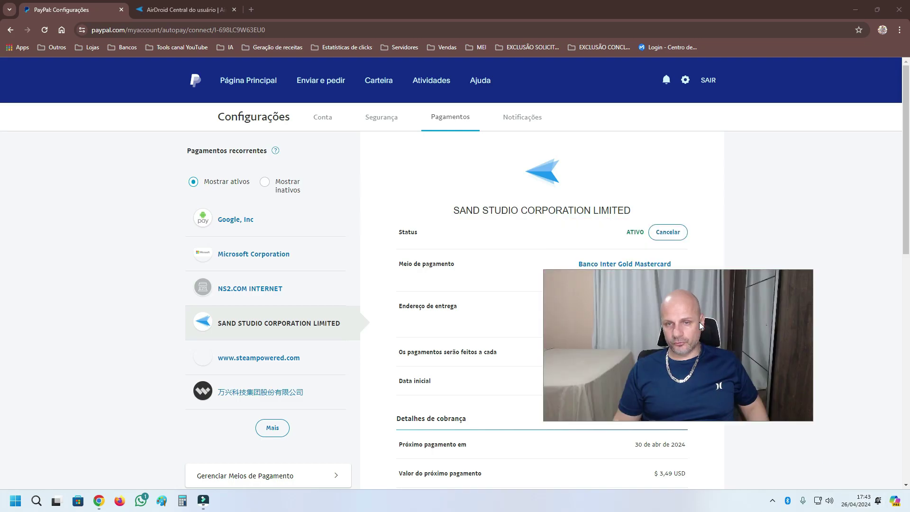
{"action": "left_click_drag", "start_coordinate": [699, 322], "coordinate": [648, 328]}
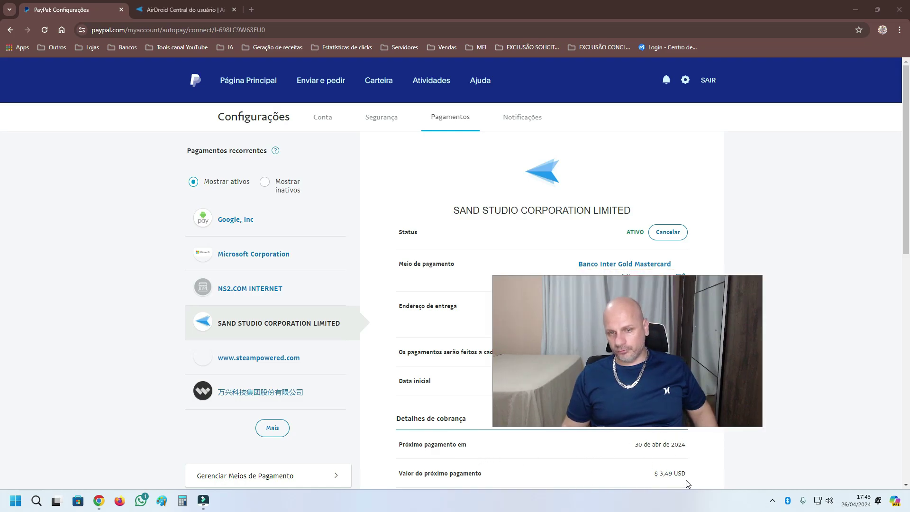
{"action": "left_click_drag", "start_coordinate": [644, 370], "coordinate": [697, 368]}
- Cancel the recurring payments to SAND STUDIO CORPORATION LIMITED and finish the cancellation
{"action": "left_click", "coordinate": [682, 233]}
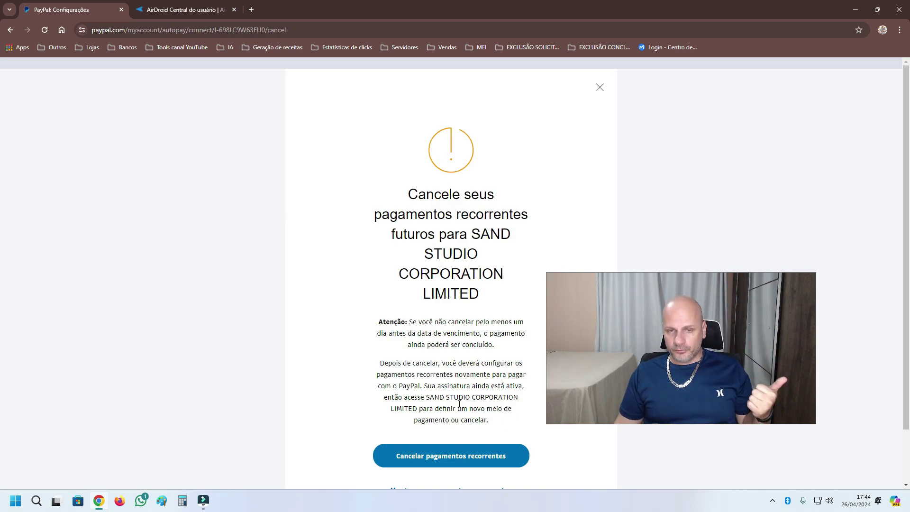
{"action": "left_click", "coordinate": [486, 458]}
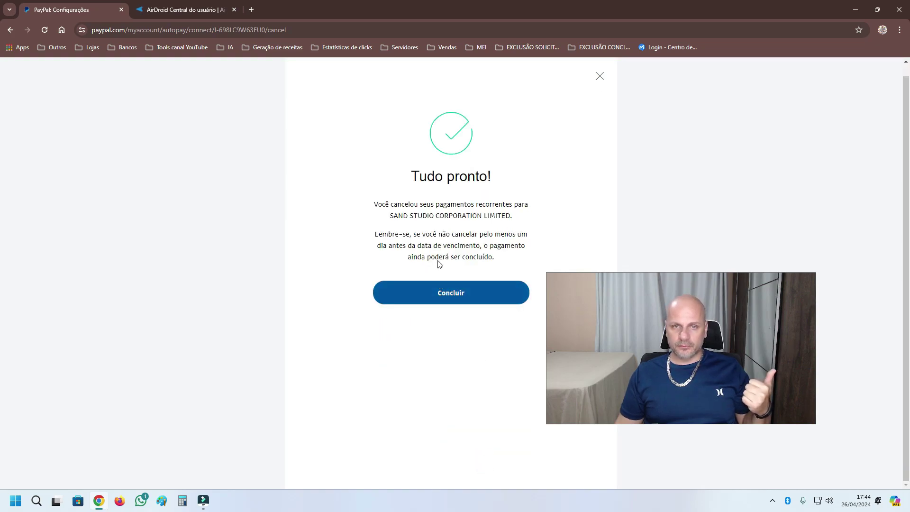
{"action": "left_click", "coordinate": [474, 298]}
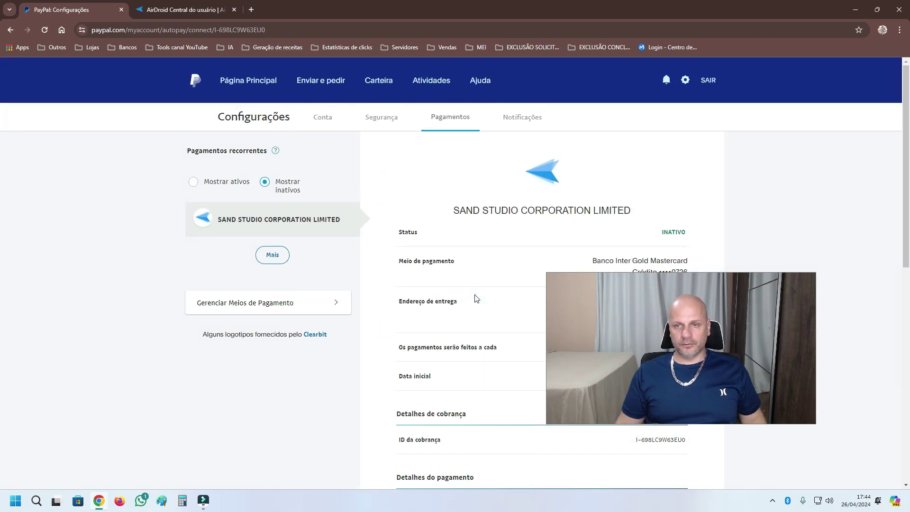
- Show the active recurring payments in the list
{"action": "left_click", "coordinate": [682, 353]}
{"action": "left_click_drag", "start_coordinate": [681, 352], "coordinate": [681, 348]}
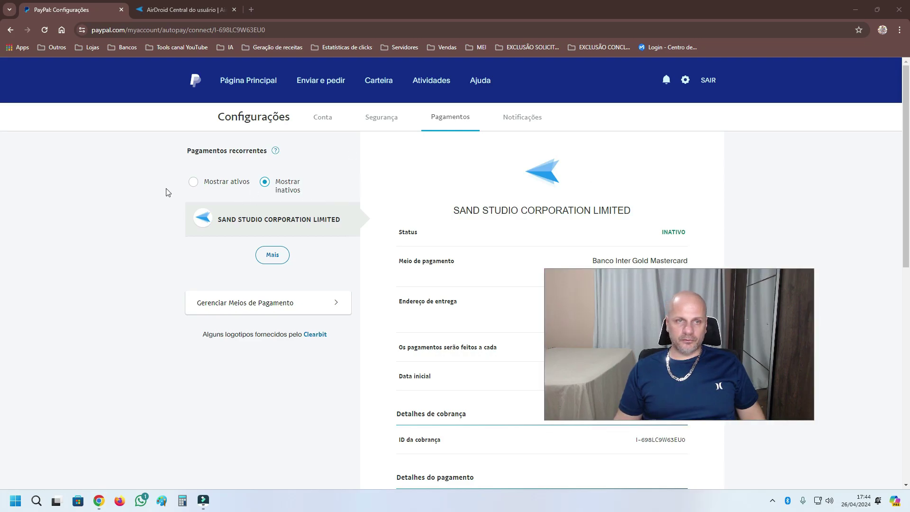
{"action": "left_click", "coordinate": [228, 183]}
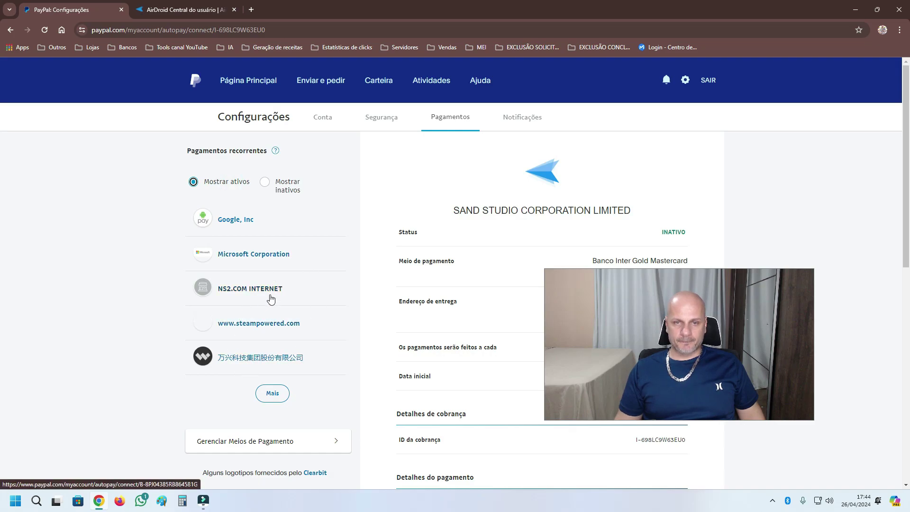
- Switch to the AirDroid user center, reload the AirDroid Cast plan page and request to unsubscribe from the plan
{"action": "left_click", "coordinate": [198, 5]}
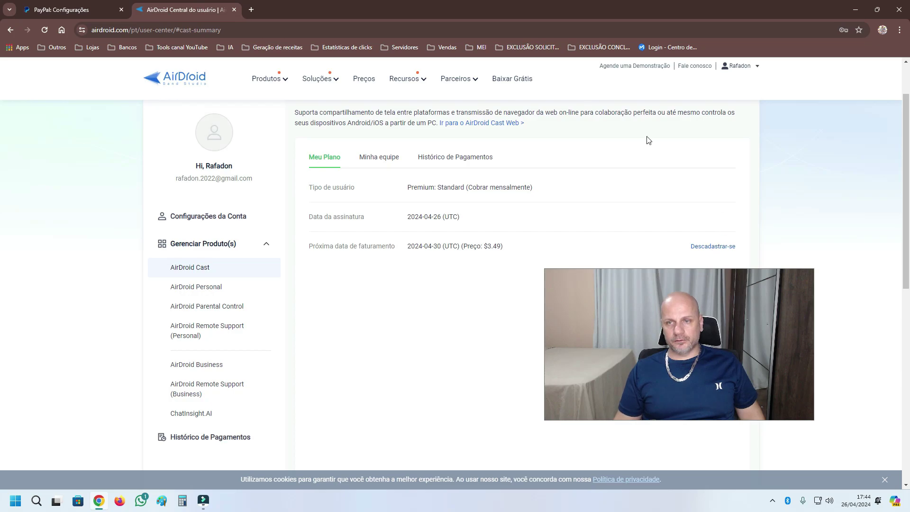
{"action": "left_click", "coordinate": [45, 29]}
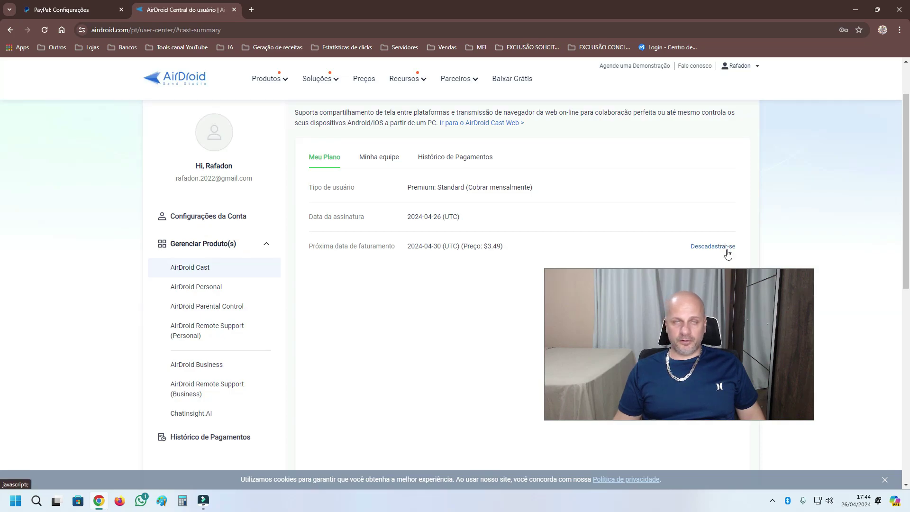
{"action": "left_click", "coordinate": [726, 250]}
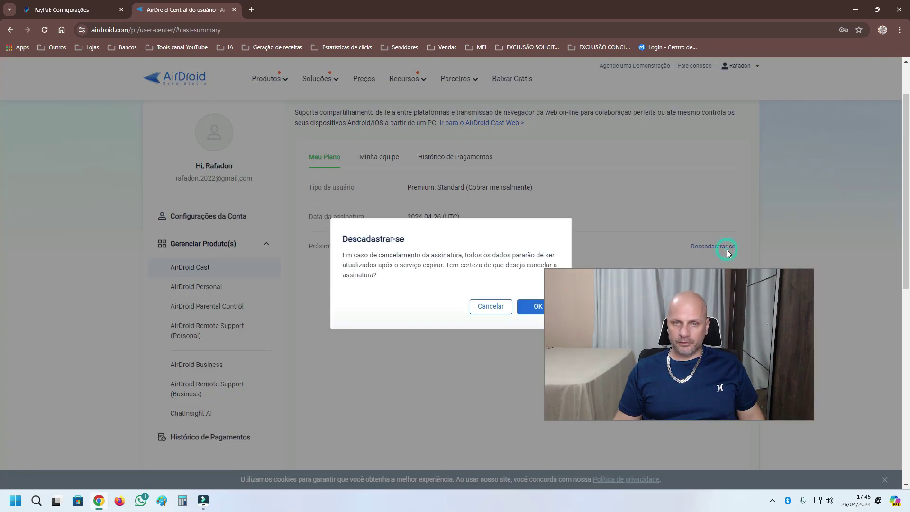
{"action": "left_click_drag", "start_coordinate": [729, 320], "coordinate": [730, 113]}
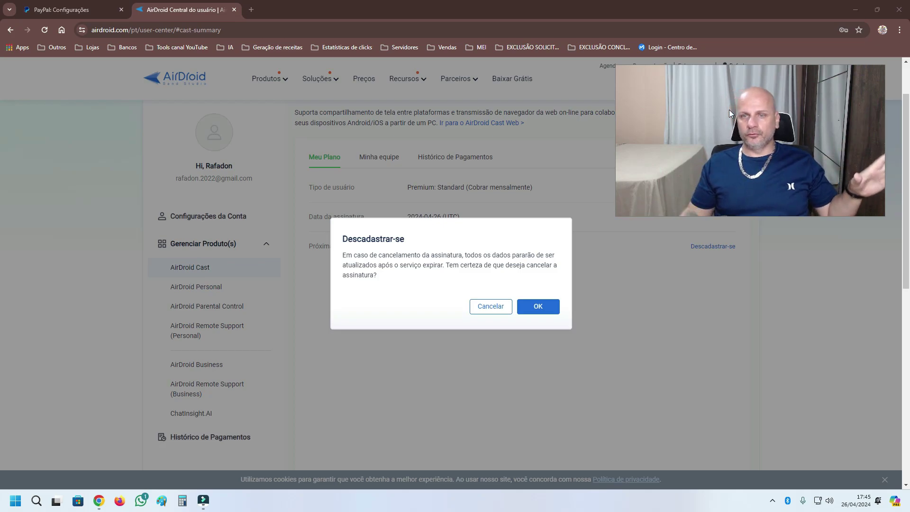
{"action": "left_click_drag", "start_coordinate": [829, 107], "coordinate": [842, 103]}
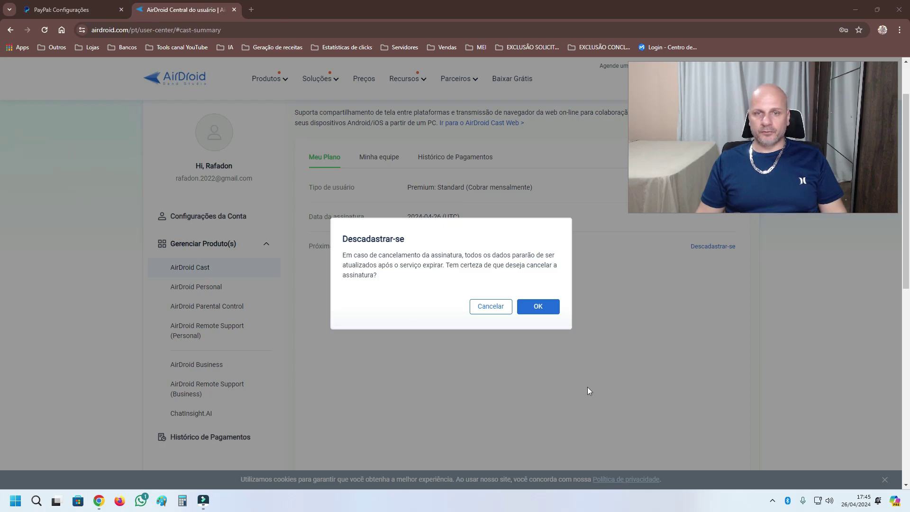
- Open the Gmail inbox in a new browser tab from the Google apps list
{"action": "left_click", "coordinate": [251, 10]}
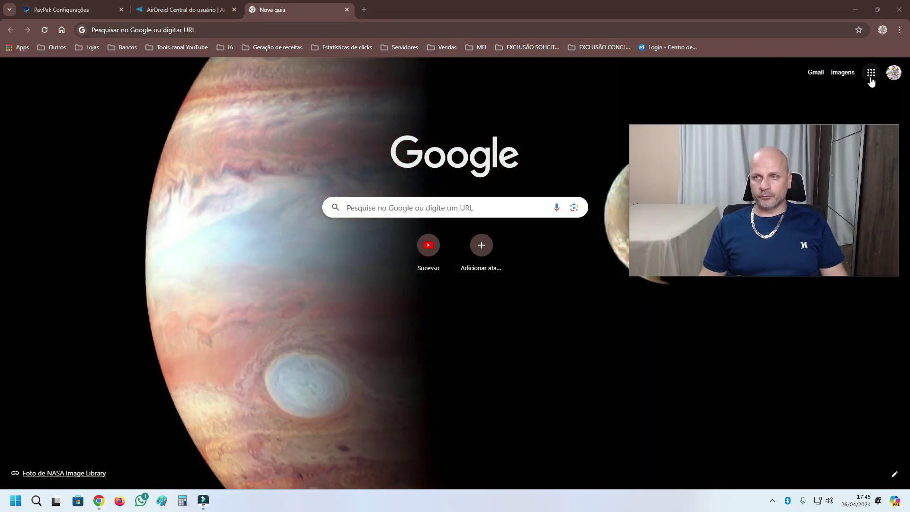
{"action": "left_click", "coordinate": [871, 74]}
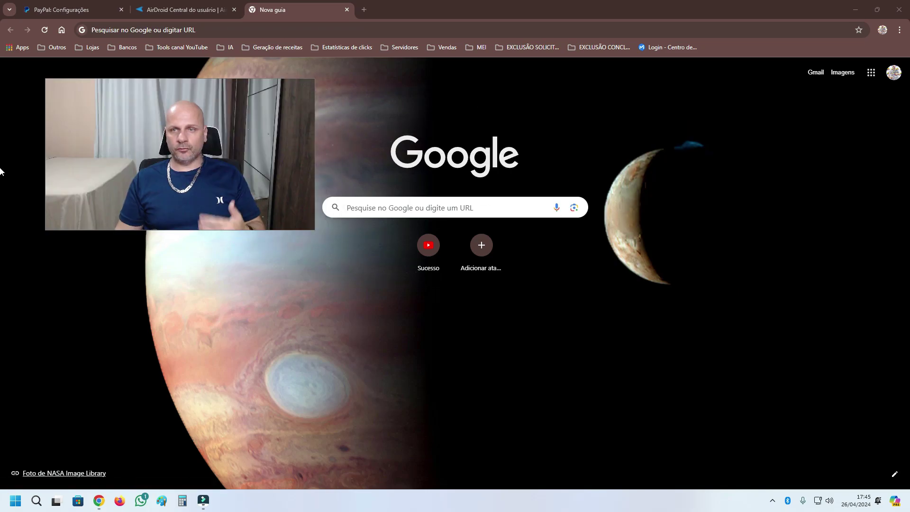
{"action": "left_click", "coordinate": [871, 72]}
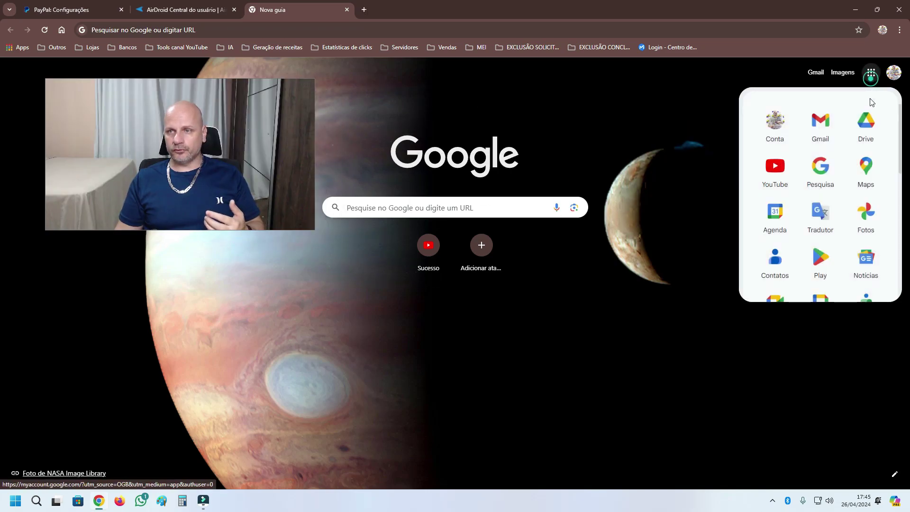
{"action": "left_click", "coordinate": [822, 124]}
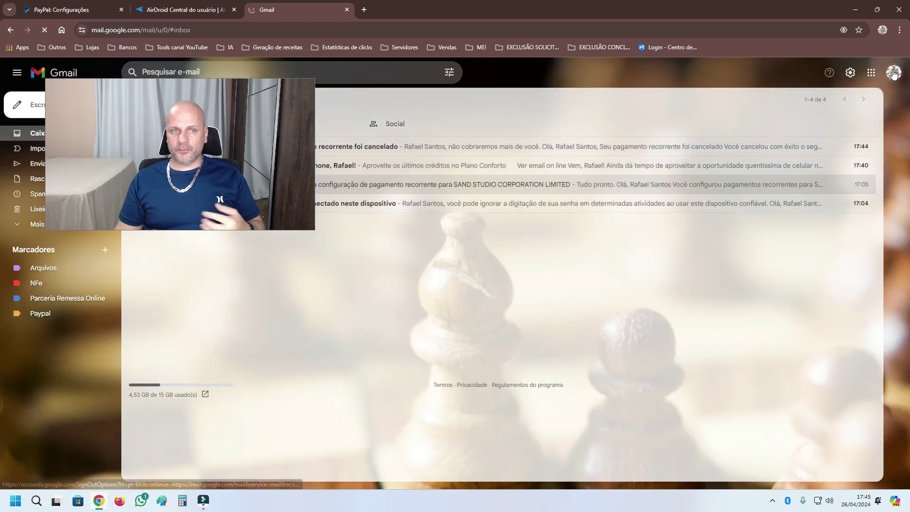
- Switch Gmail to the account registered with AirDroid and open the message about the AirDroid Cast auto-renewal
{"action": "left_click", "coordinate": [892, 73]}
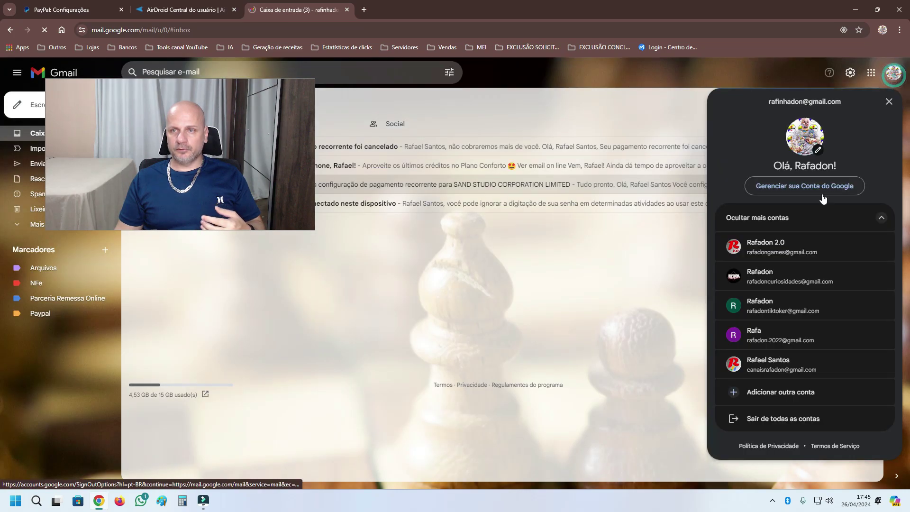
{"action": "left_click", "coordinate": [834, 340]}
{"action": "left_click_drag", "start_coordinate": [318, 99], "coordinate": [765, 251]}
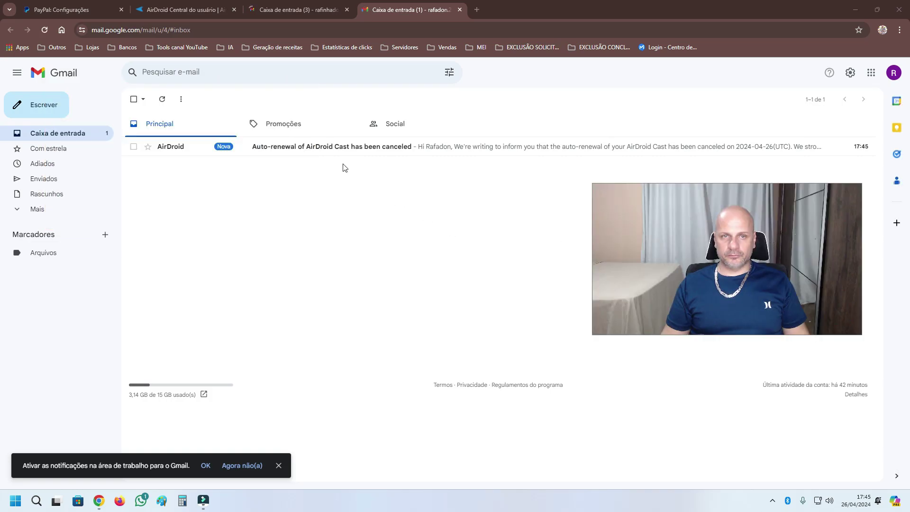
{"action": "left_click", "coordinate": [301, 149]}
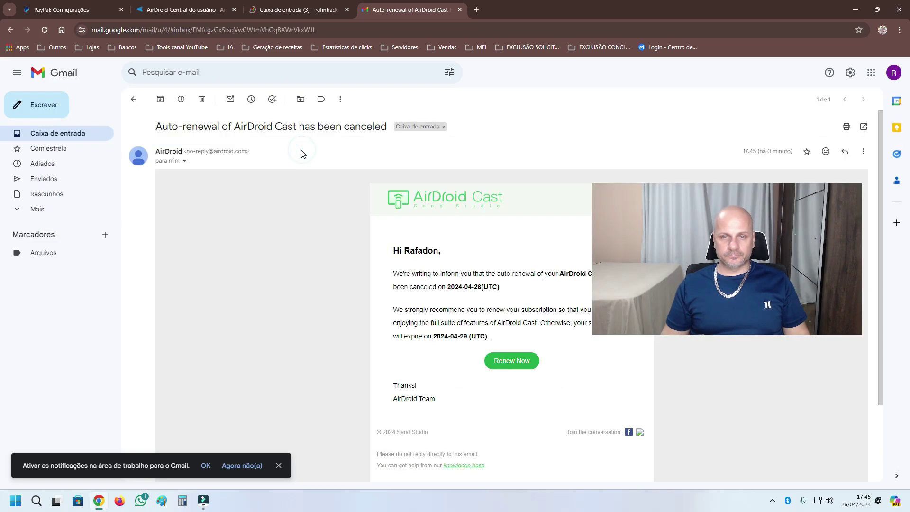
- Translate the AirDroid message into Portuguese and read through the cancellation and expiry details
{"action": "right_click", "coordinate": [259, 296]}
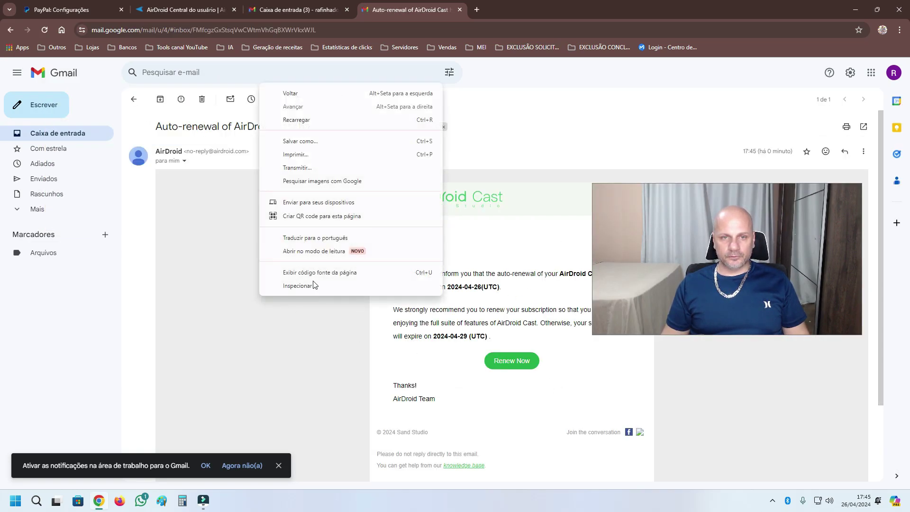
{"action": "left_click", "coordinate": [331, 240]}
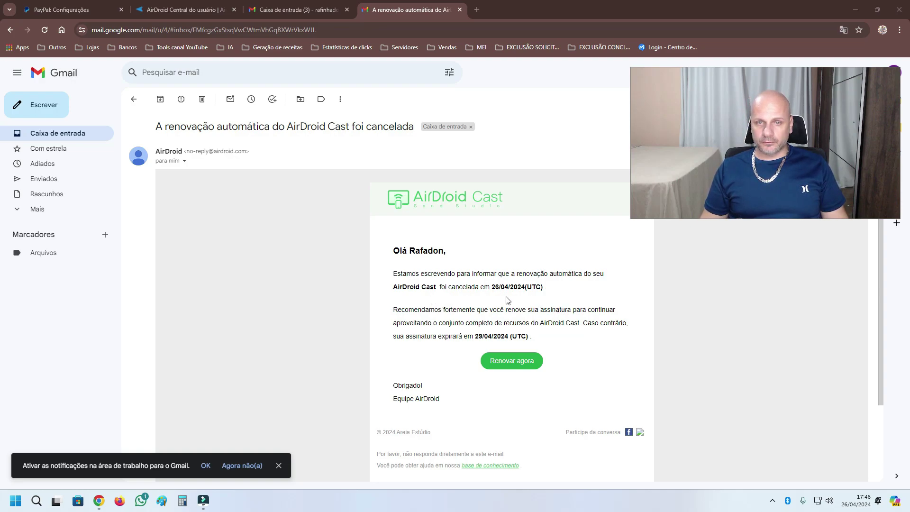
{"action": "scroll", "coordinate": [561, 301], "scroll_direction": "down", "scroll_amount": 1}
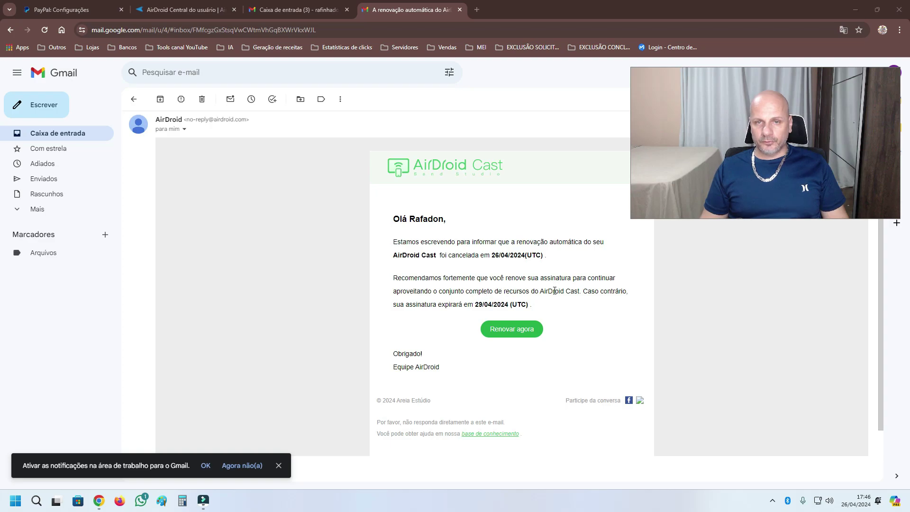
{"action": "scroll", "coordinate": [601, 332], "scroll_direction": "up", "scroll_amount": 1}
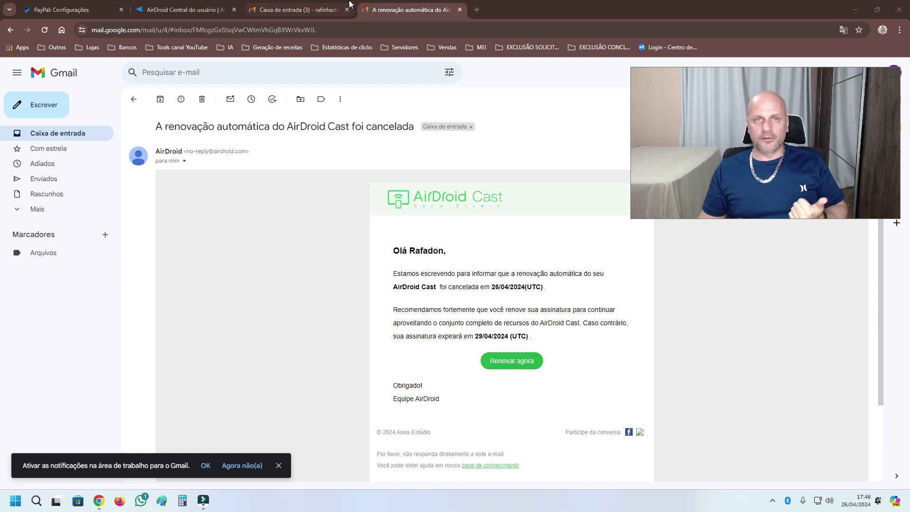
- Return to the AirDroid user center and confirm unsubscribing from the AirDroid Cast plan
{"action": "left_click", "coordinate": [198, 9]}
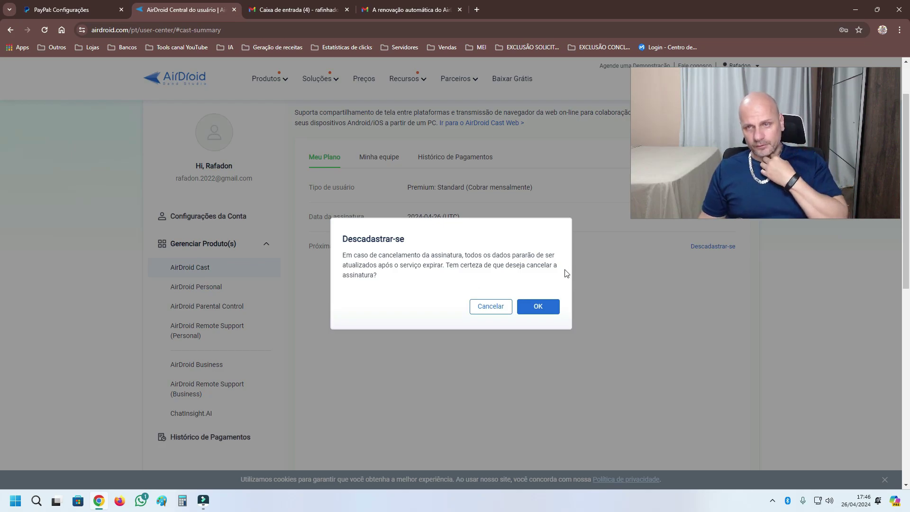
{"action": "left_click", "coordinate": [771, 195]}
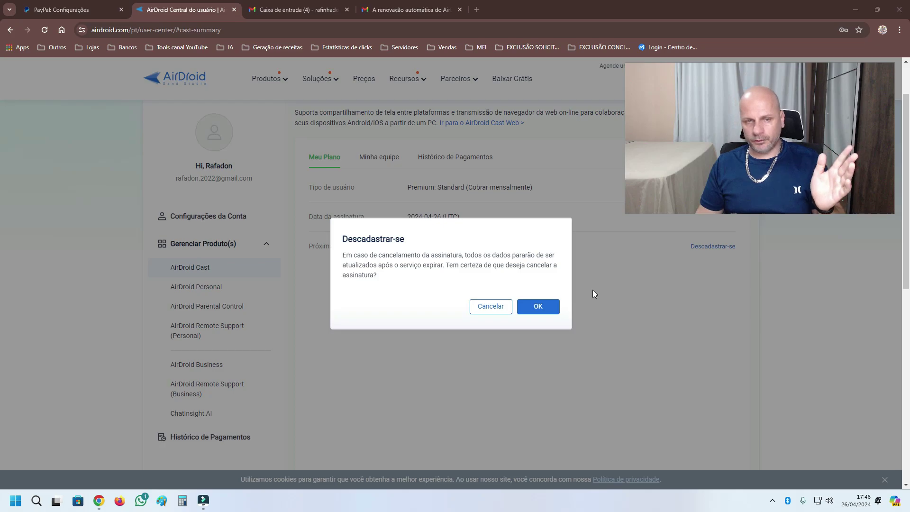
{"action": "left_click", "coordinate": [546, 310]}
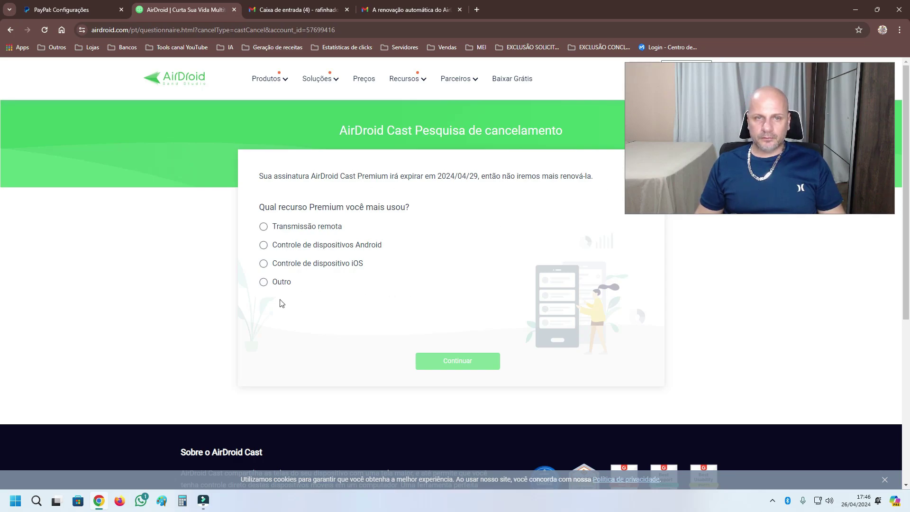
- Answer the cancellation survey with Outro and "Muito Delay" for the most used feature, and select Outro as the cancellation reason
{"action": "left_click", "coordinate": [279, 284]}
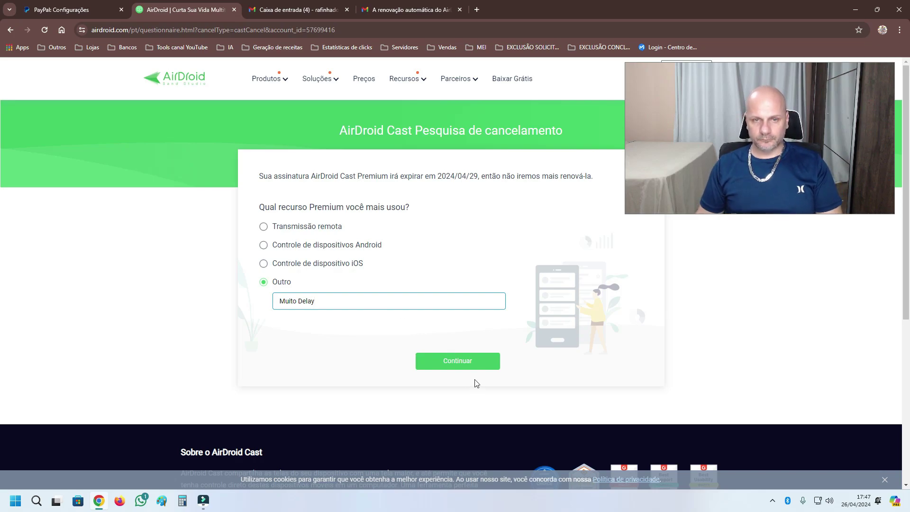
{"action": "left_click", "coordinate": [481, 363]}
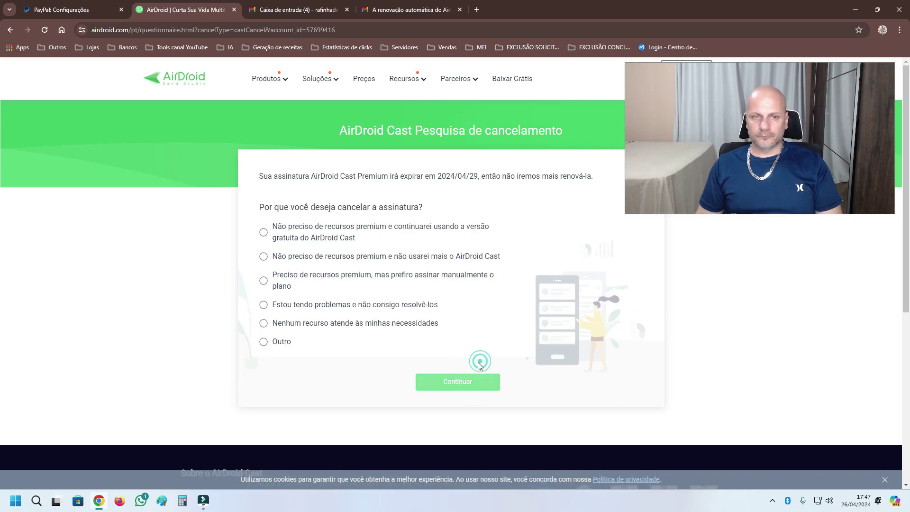
{"action": "left_click", "coordinate": [273, 347]}
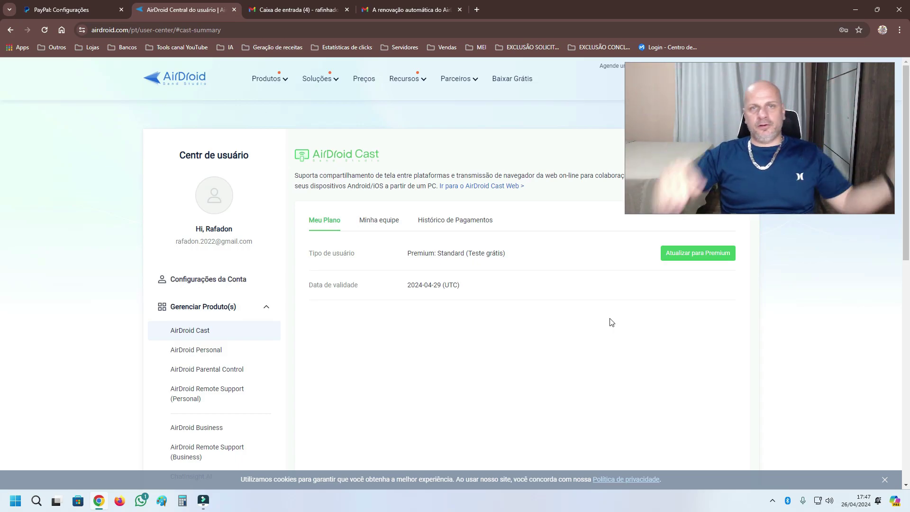
- Close the other account's Gmail tab, go back from the AirDroid message to the inbox and reload it
{"action": "left_click", "coordinate": [403, 5]}
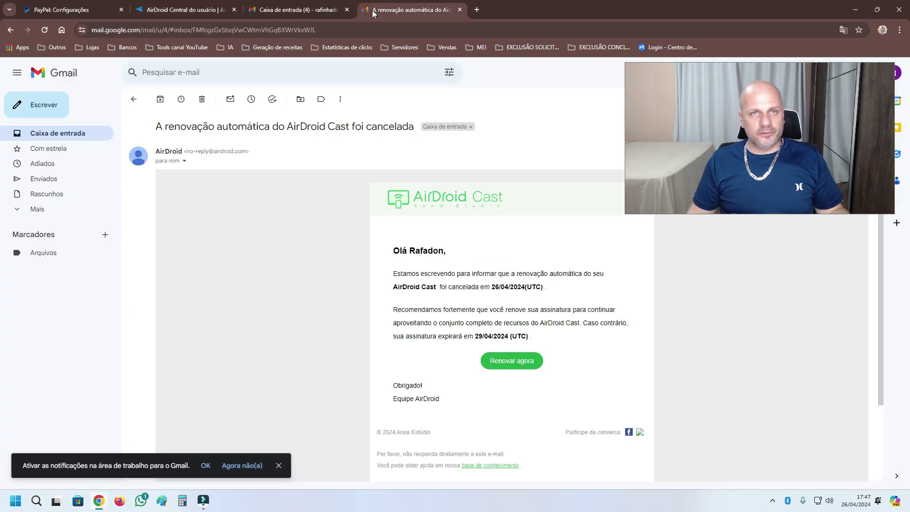
{"action": "left_click", "coordinate": [347, 10]}
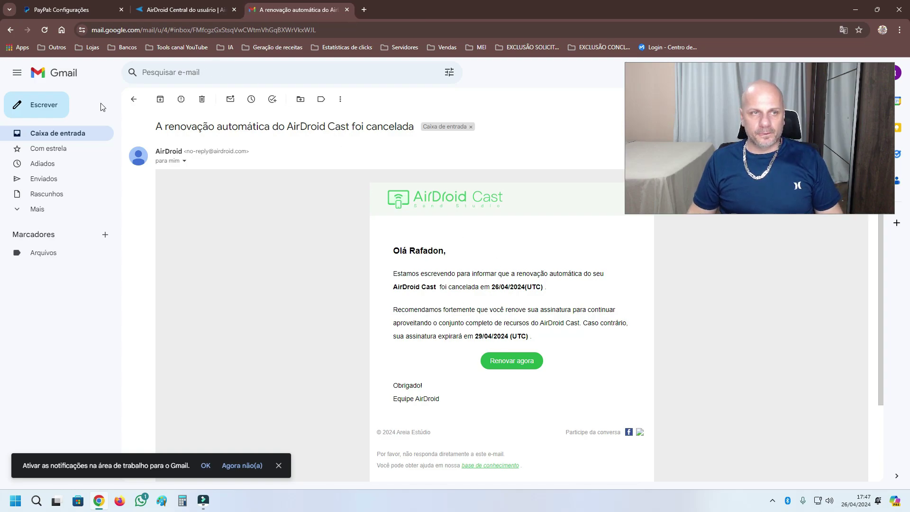
{"action": "left_click", "coordinate": [133, 99]}
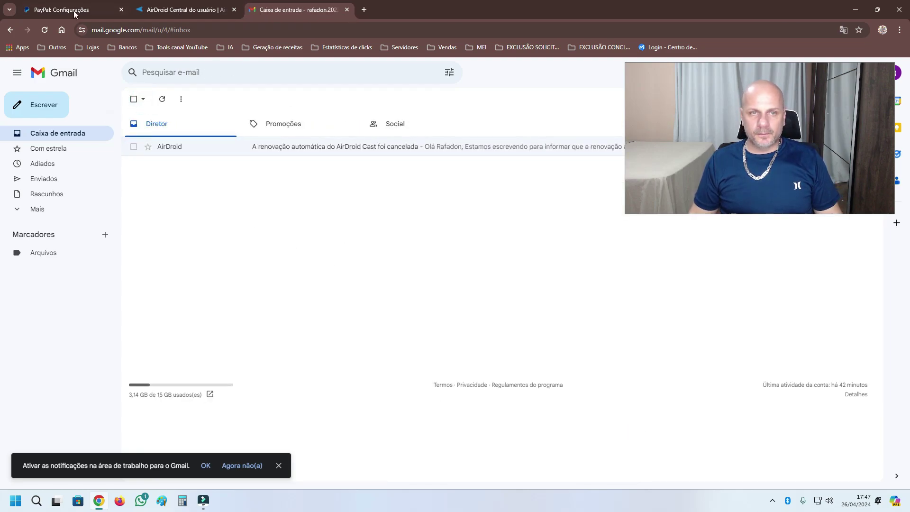
{"action": "left_click", "coordinate": [46, 30]}
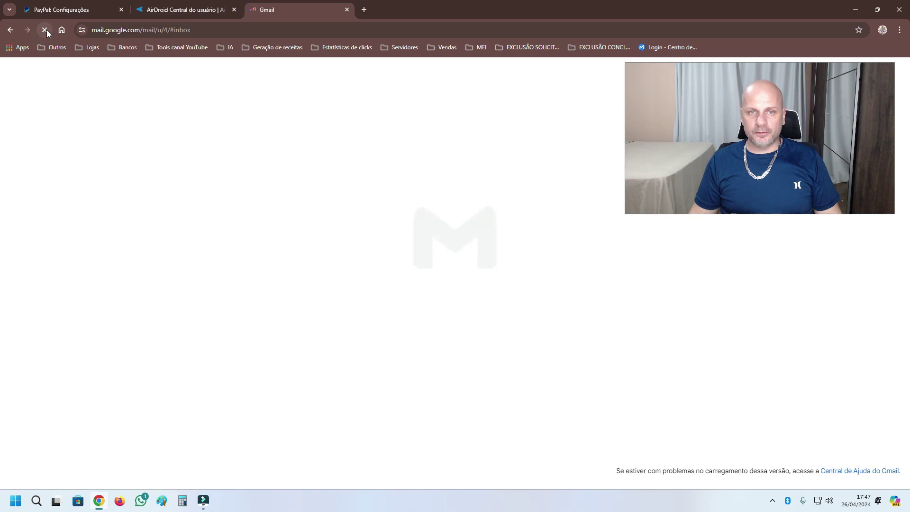
- Review the original English AirDroid Cast auto-renewal message and return to the inbox
{"action": "left_click", "coordinate": [335, 148]}
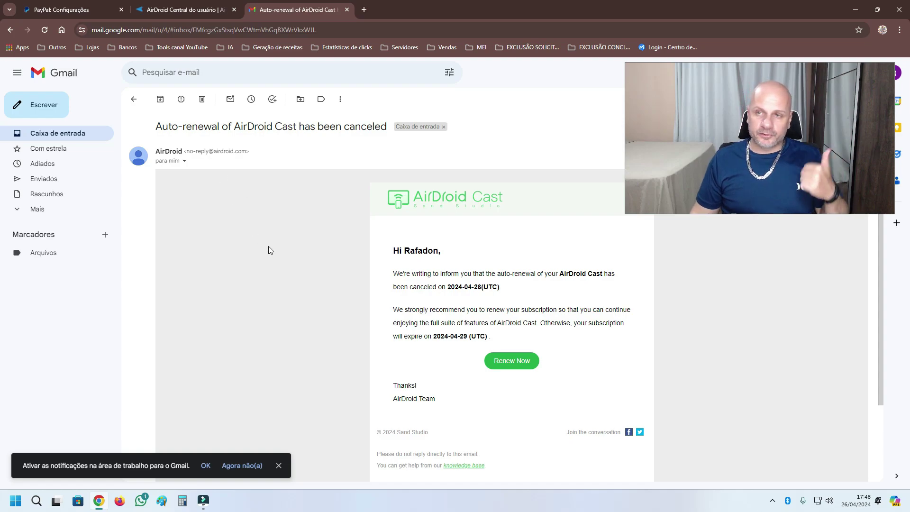
{"action": "left_click", "coordinate": [136, 100]}
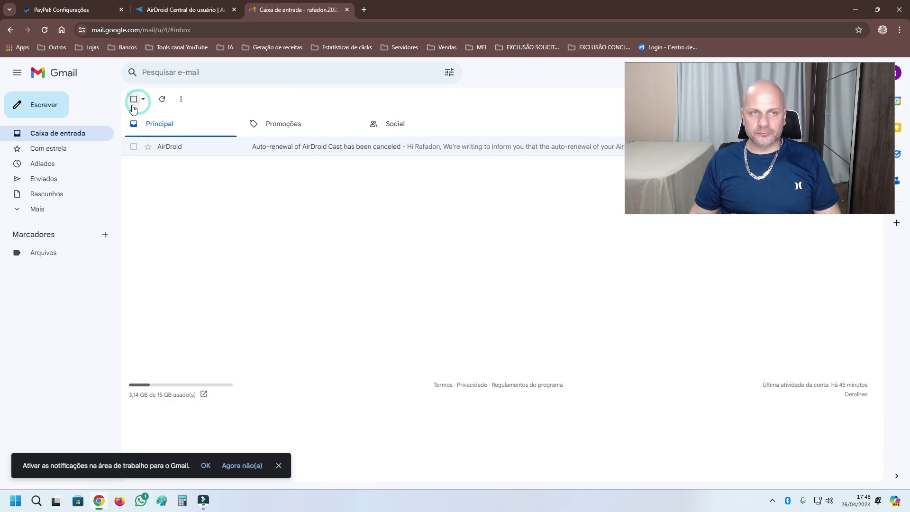
{"action": "left_click_drag", "start_coordinate": [727, 153], "coordinate": [681, 274]}
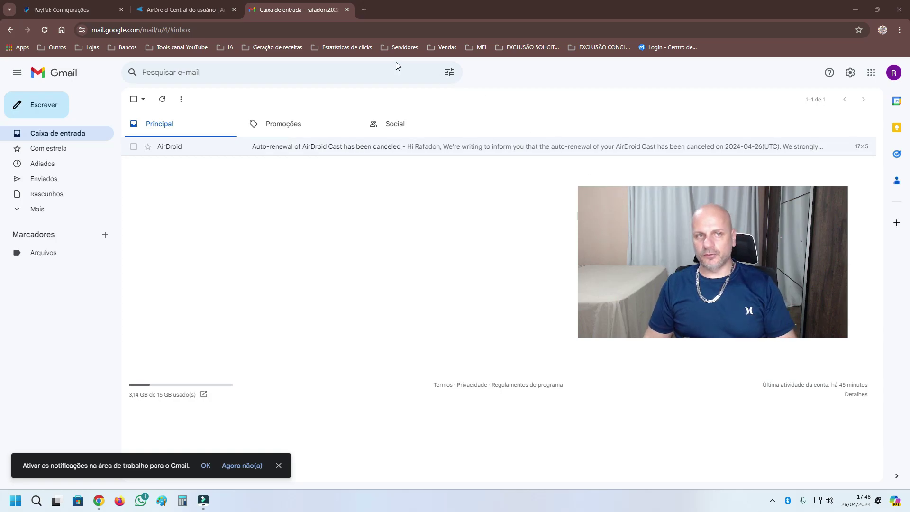
- Minimize the browser window to show the desktop
{"action": "left_click", "coordinate": [855, 9]}
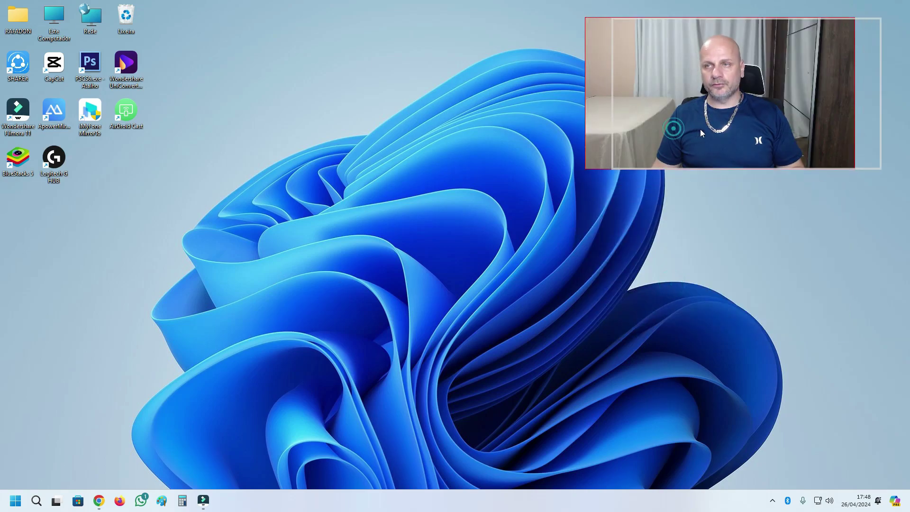
{"action": "left_click_drag", "start_coordinate": [675, 132], "coordinate": [698, 134]}
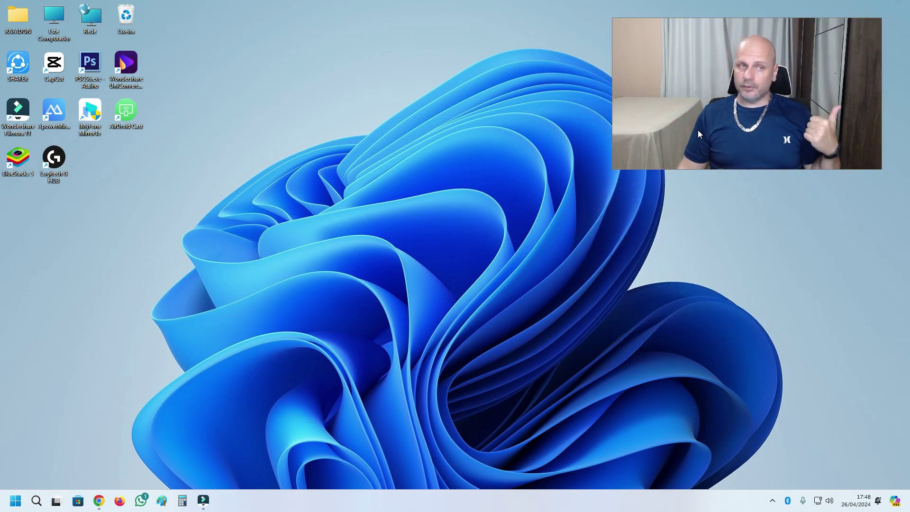
{"action": "left_click_drag", "start_coordinate": [698, 131], "coordinate": [710, 130]}
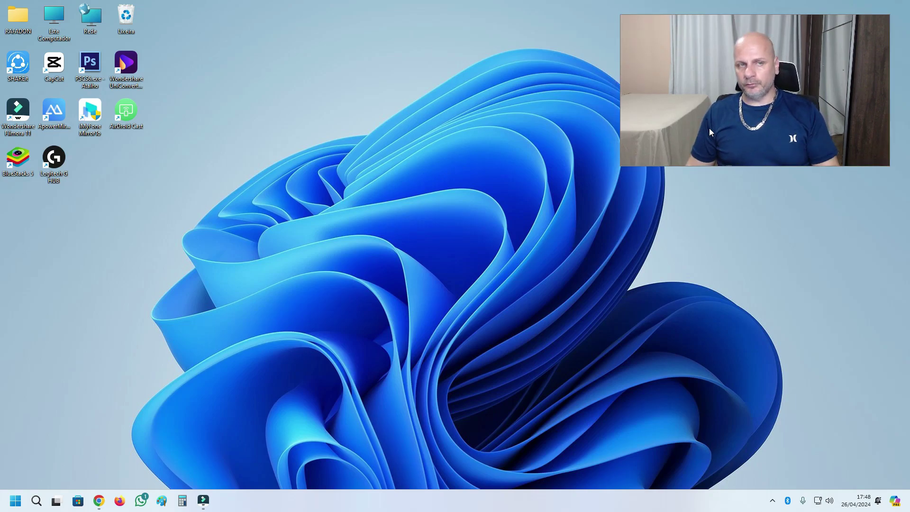